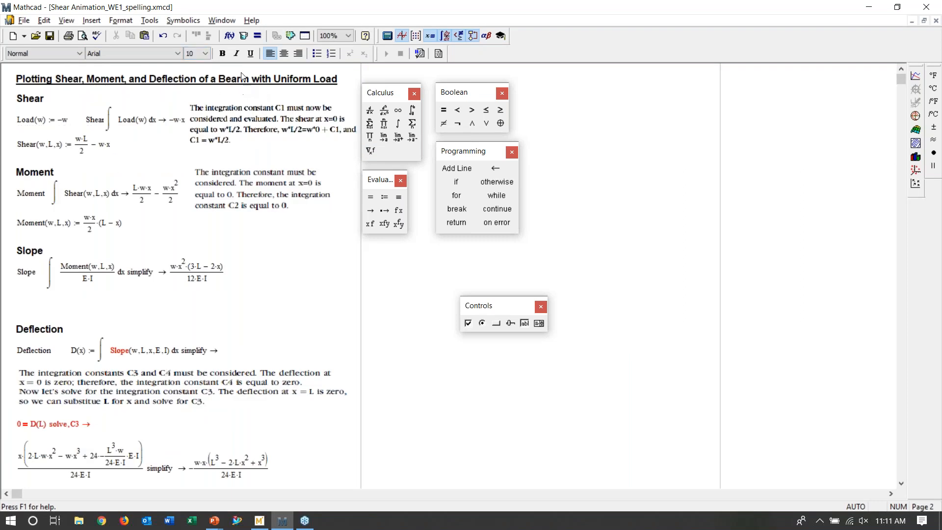
- Compare the open Shear Animation_WE1_spelling.xmcd worksheet with Shear Animation_WE1.xmcd and widen the comparison window
{"action": "left_click", "coordinate": [149, 20]}
{"action": "left_click", "coordinate": [198, 84]}
{"action": "left_click", "coordinate": [589, 279]}
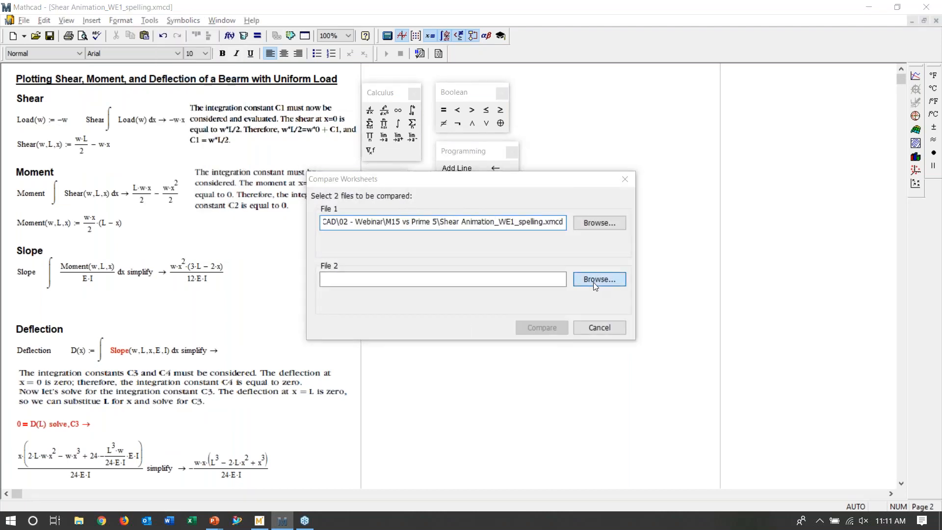
{"action": "double_click", "coordinate": [477, 219]}
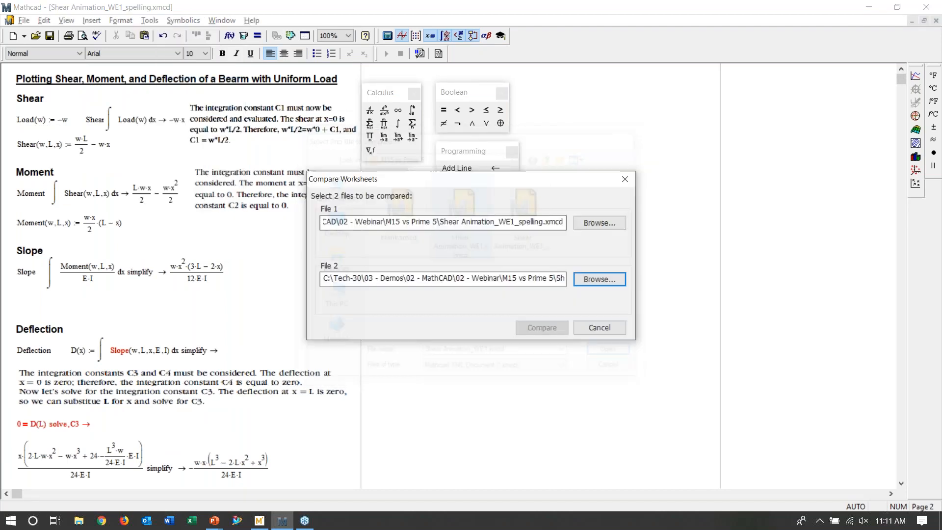
{"action": "left_click", "coordinate": [541, 328]}
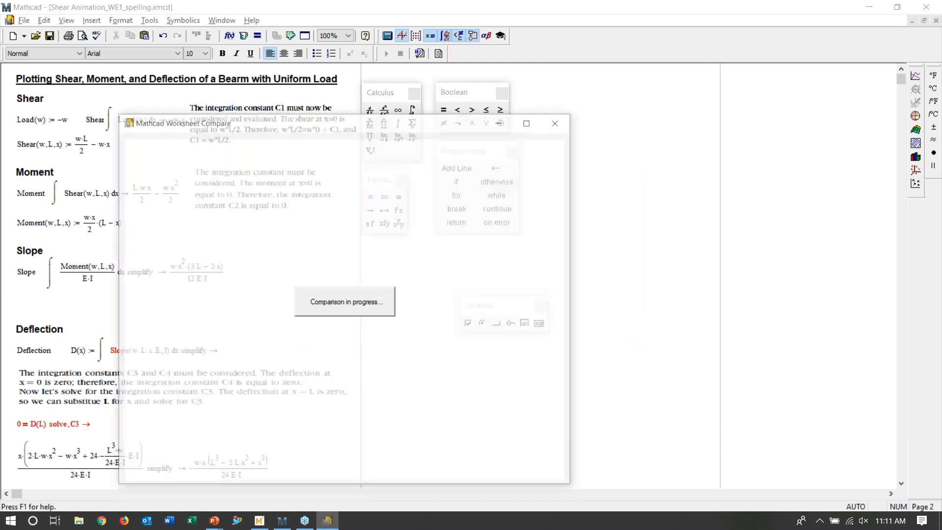
{"action": "left_click_drag", "start_coordinate": [575, 172], "coordinate": [738, 175]}
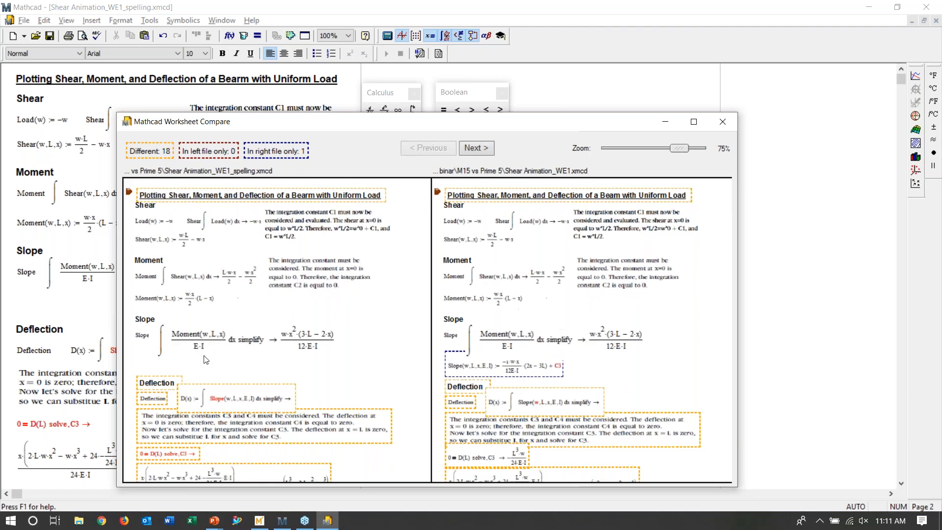
- Examine the highlighted differences in the title, Slope and Deflection sections of both worksheets, and close the comparison
{"action": "mouse_move", "coordinate": [502, 371]}
{"action": "scroll", "coordinate": [510, 375], "scroll_direction": "down", "scroll_amount": 2}
{"action": "scroll", "coordinate": [228, 288], "scroll_direction": "down", "scroll_amount": 5}
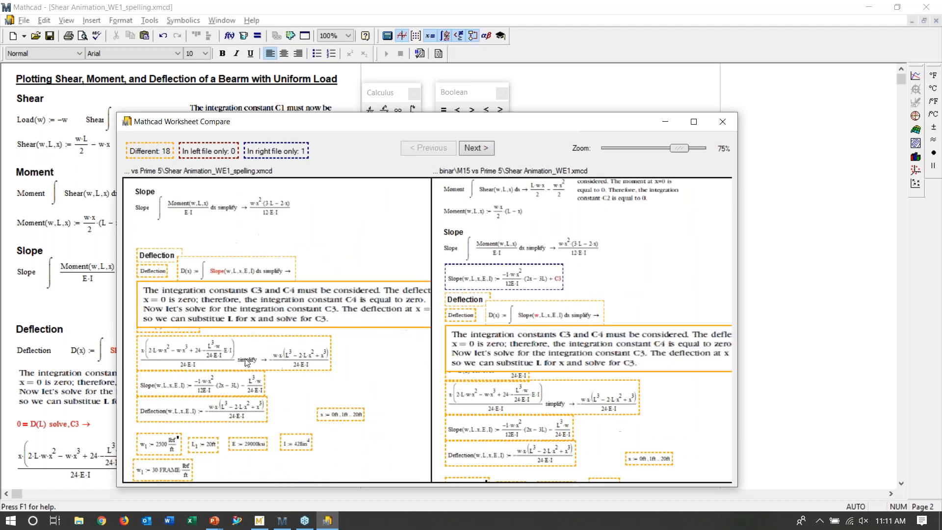
{"action": "scroll", "coordinate": [255, 364], "scroll_direction": "up", "scroll_amount": 7}
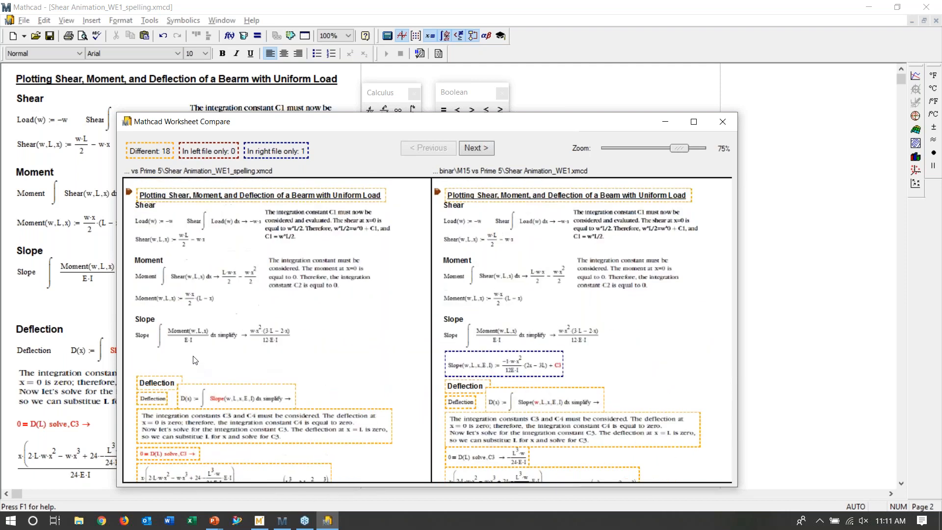
{"action": "mouse_move", "coordinate": [473, 370]}
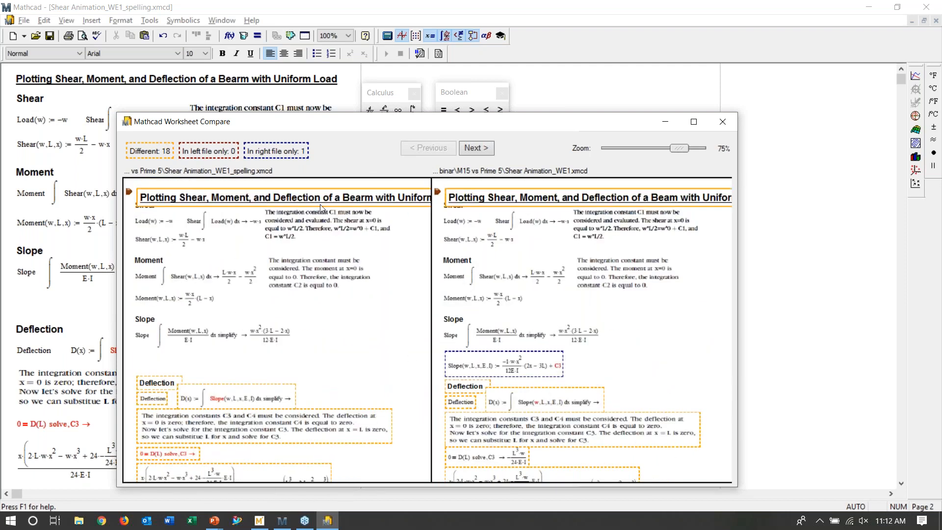
{"action": "left_click", "coordinate": [723, 121]}
- Spell-check the whole worksheet from the beginning and correct "Bearm" in the title to "Beam"
{"action": "left_click", "coordinate": [153, 21]}
{"action": "left_click", "coordinate": [159, 34]}
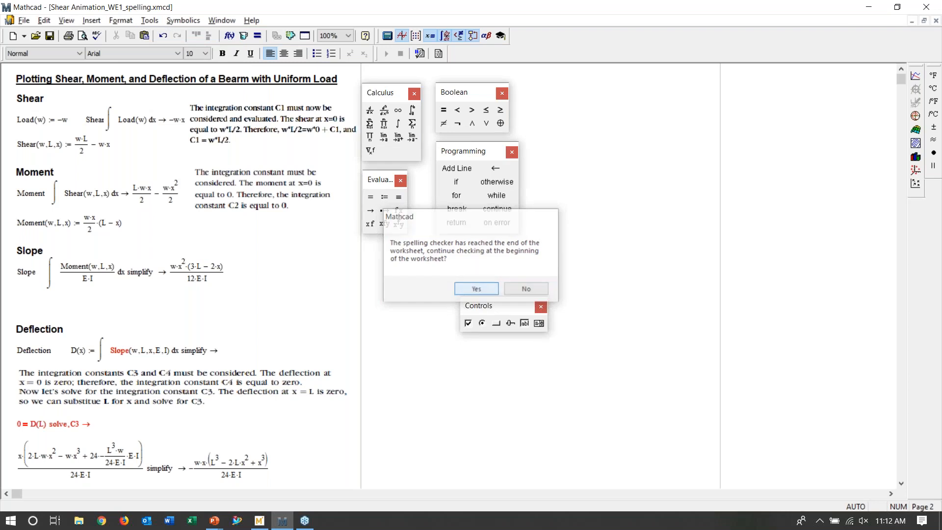
{"action": "key", "text": "Return"}
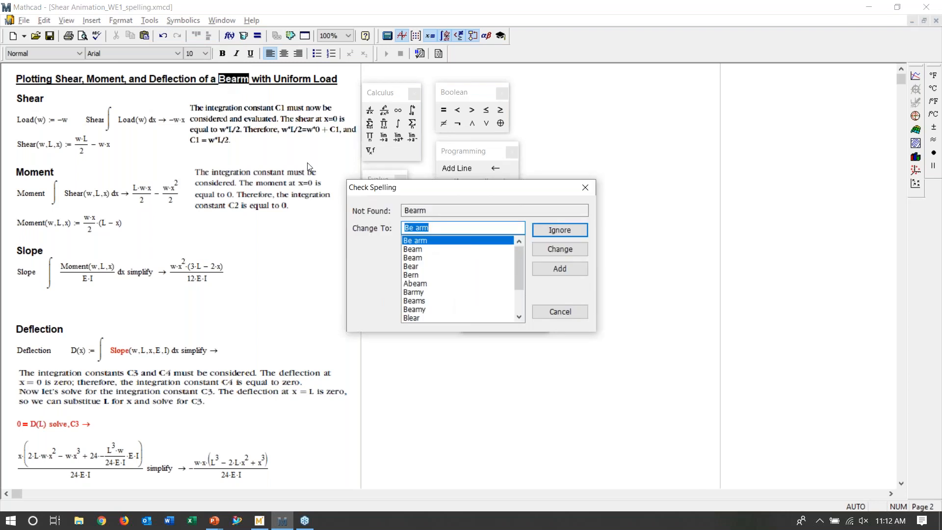
{"action": "left_click", "coordinate": [425, 249]}
{"action": "left_click", "coordinate": [558, 254]}
{"action": "left_click", "coordinate": [495, 283]}
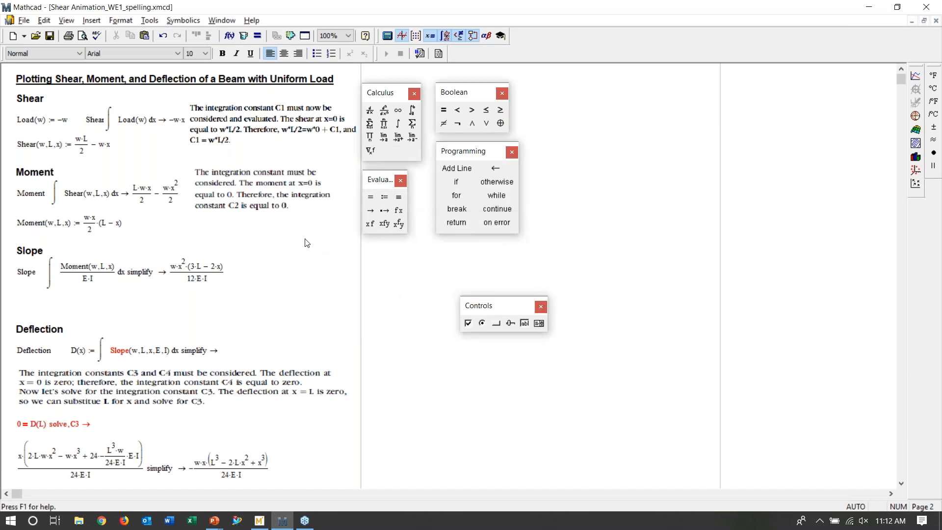
- View the editing-protection property of the text region about integration constant C1, leaving its settings unapplied
{"action": "scroll", "coordinate": [306, 243], "scroll_direction": "down", "scroll_amount": 1}
{"action": "scroll", "coordinate": [307, 243], "scroll_direction": "down", "scroll_amount": 1}
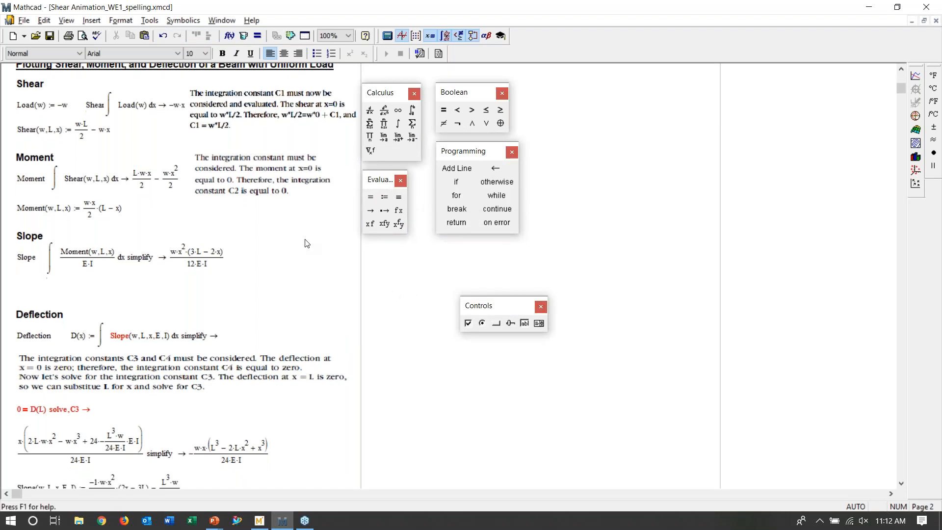
{"action": "scroll", "coordinate": [306, 229], "scroll_direction": "up", "scroll_amount": 2}
{"action": "left_click", "coordinate": [293, 131]}
{"action": "right_click", "coordinate": [293, 130]}
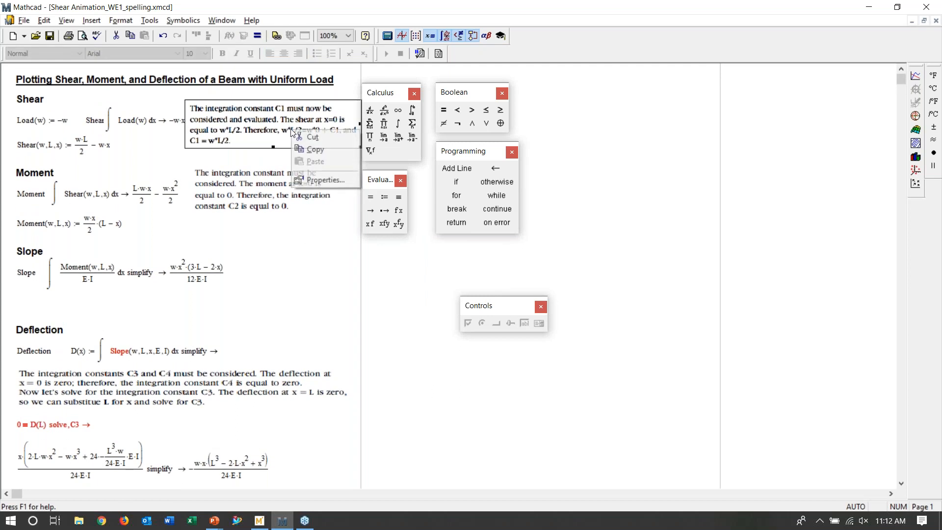
{"action": "left_click", "coordinate": [320, 180]}
{"action": "left_click", "coordinate": [414, 205]}
{"action": "left_click", "coordinate": [384, 224]}
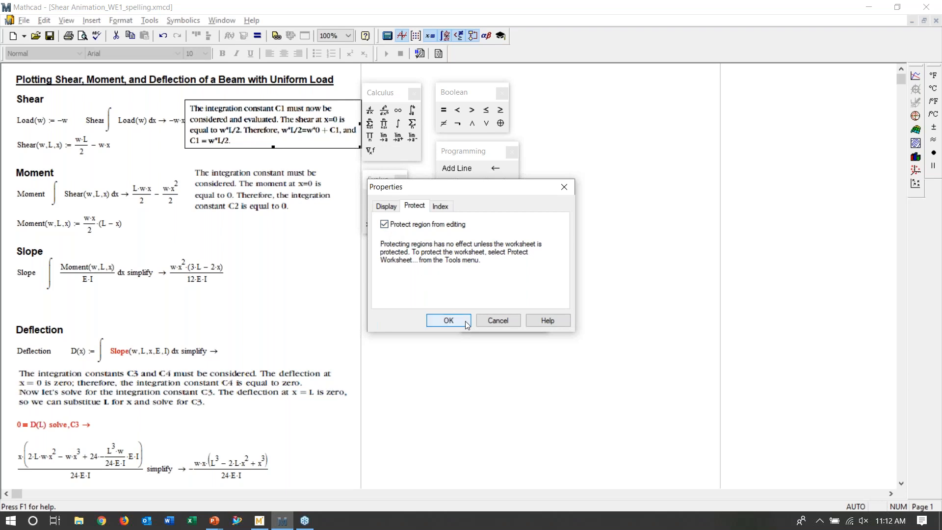
{"action": "left_click", "coordinate": [491, 321]}
{"action": "left_click", "coordinate": [338, 271]}
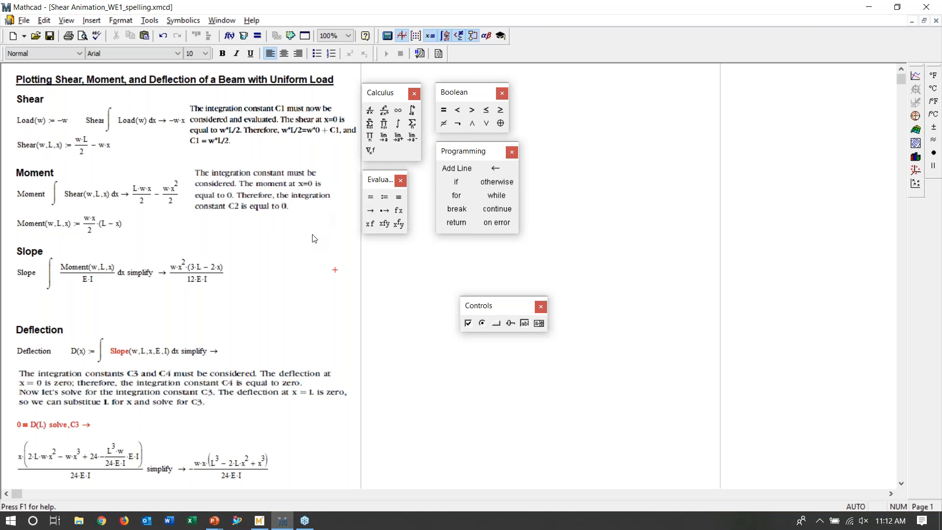
- Review the worksheet options for calculation, display, compatibility, dimensions, unit system and built-in variables, and close them
{"action": "left_click", "coordinate": [148, 20]}
{"action": "mouse_move", "coordinate": [115, 25]}
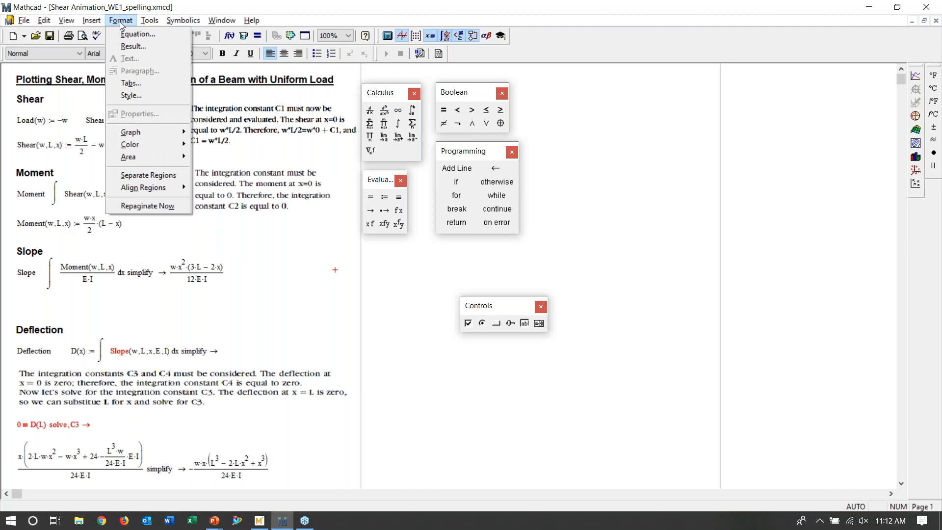
{"action": "mouse_move", "coordinate": [150, 21]}
{"action": "left_click", "coordinate": [187, 236]}
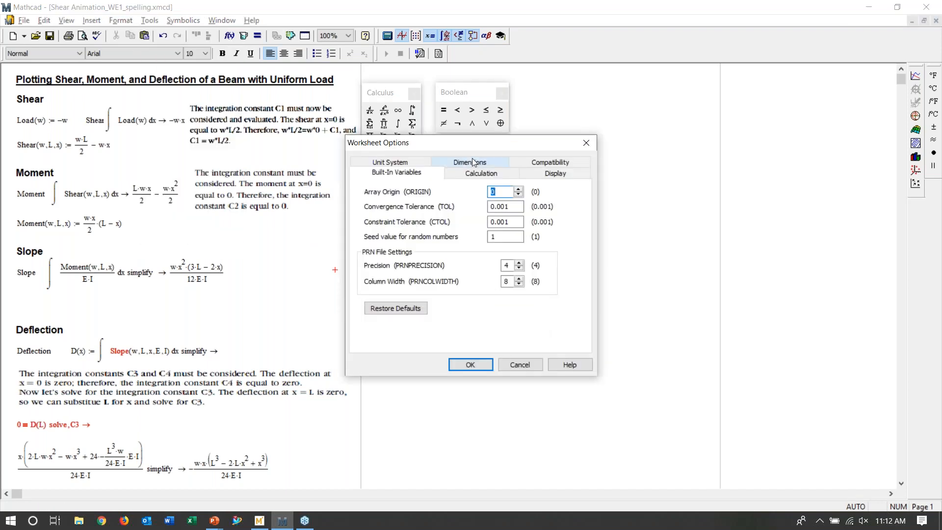
{"action": "left_click", "coordinate": [474, 176]}
{"action": "left_click", "coordinate": [540, 171]}
{"action": "left_click", "coordinate": [547, 164]}
{"action": "left_click", "coordinate": [492, 175]}
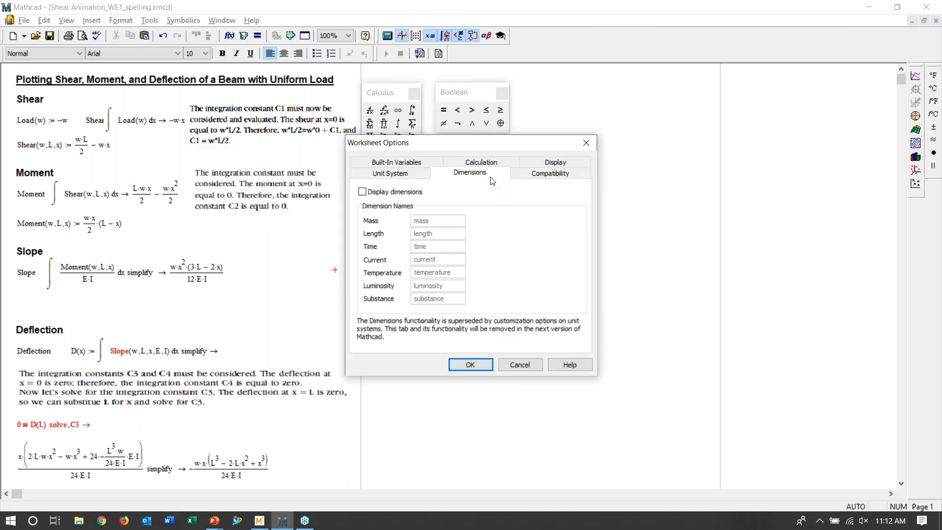
{"action": "left_click", "coordinate": [392, 177]}
{"action": "left_click", "coordinate": [401, 167]}
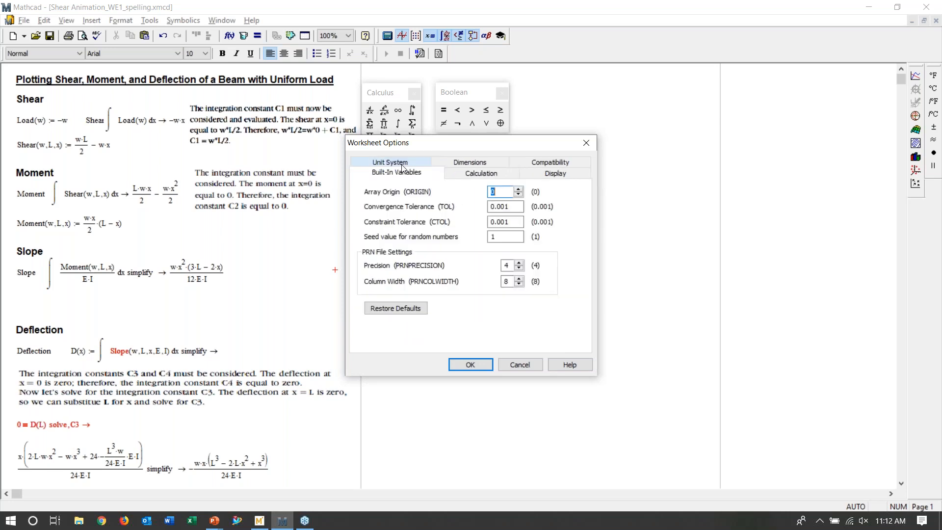
{"action": "left_click", "coordinate": [586, 143]}
- Review the program preferences, including file locations, HTML options, saving, language, script security and warnings, and close them
{"action": "left_click", "coordinate": [150, 21]}
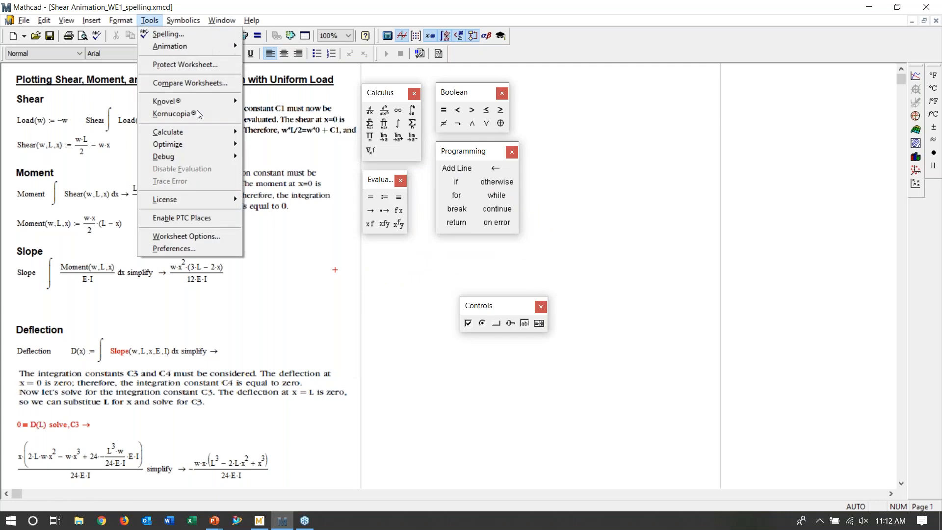
{"action": "left_click", "coordinate": [220, 247]}
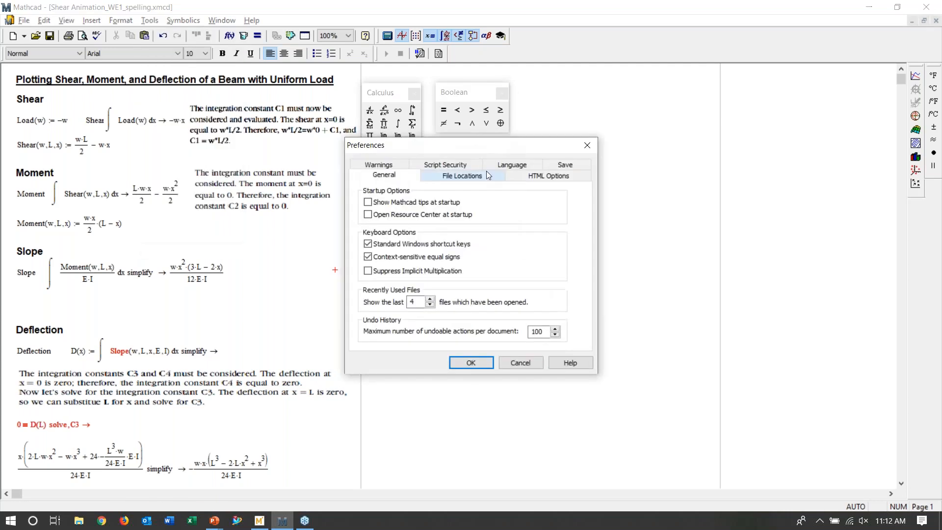
{"action": "left_click", "coordinate": [433, 179]}
{"action": "left_click", "coordinate": [514, 177]}
{"action": "left_click", "coordinate": [565, 164]}
{"action": "left_click", "coordinate": [519, 181]}
{"action": "left_click", "coordinate": [447, 179]}
{"action": "left_click", "coordinate": [364, 178]}
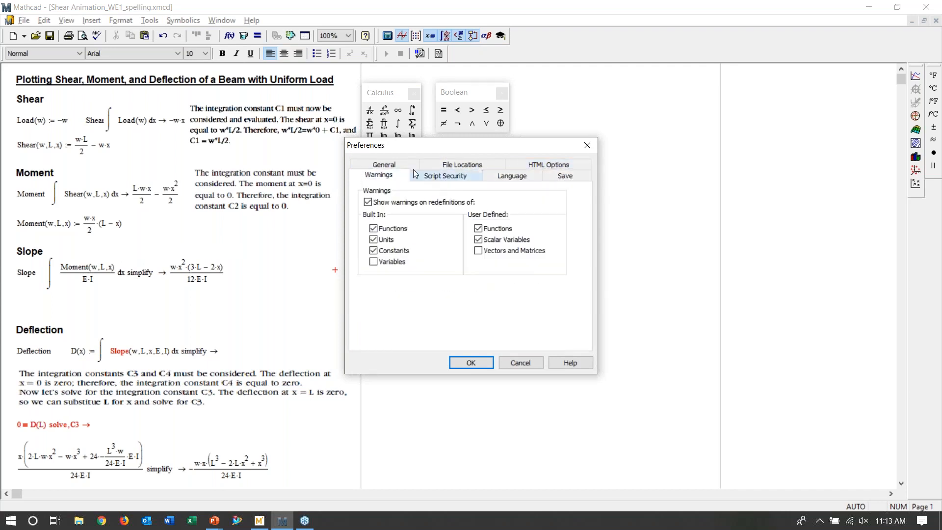
{"action": "left_click", "coordinate": [409, 168]}
{"action": "left_click", "coordinate": [471, 363]}
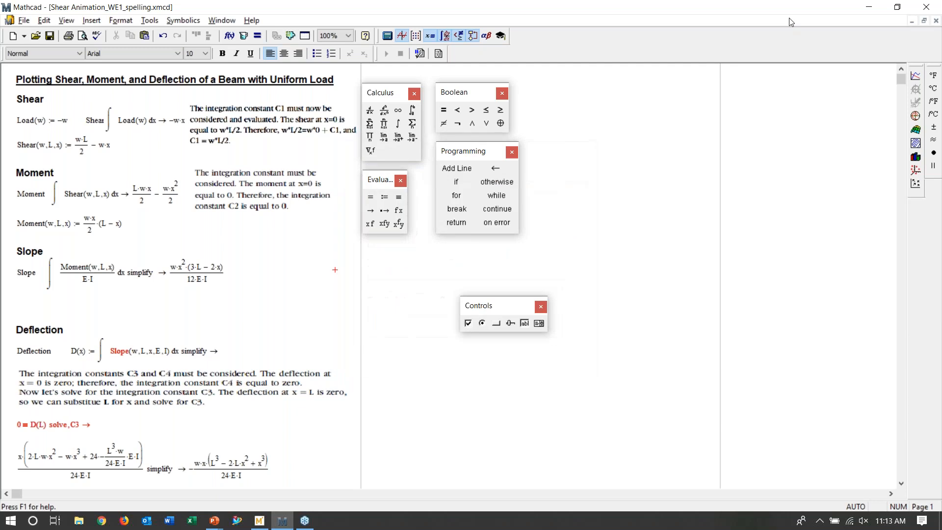
- Switch to PTC Mathcad Prime and view the available calculation options for the blank Untitled-1 worksheet
{"action": "key", "text": "alt+Tab"}
{"action": "key", "text": "alt+Tab"}
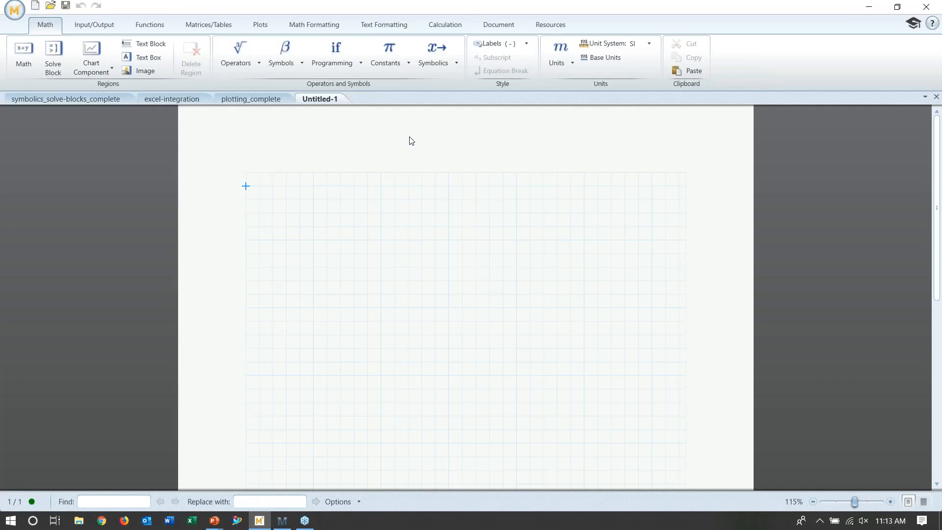
{"action": "left_click", "coordinate": [476, 200]}
{"action": "left_click", "coordinate": [456, 27]}
{"action": "left_click", "coordinate": [390, 66]}
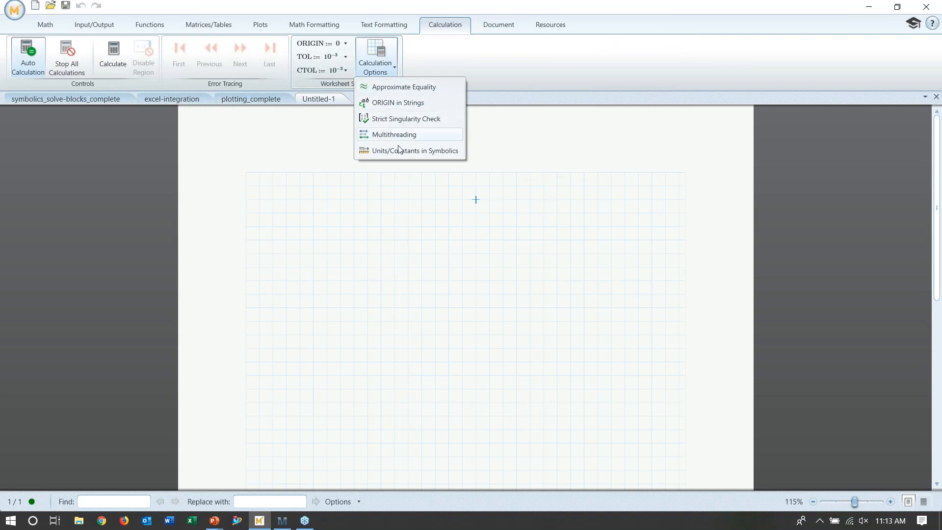
{"action": "left_click", "coordinate": [468, 47]}
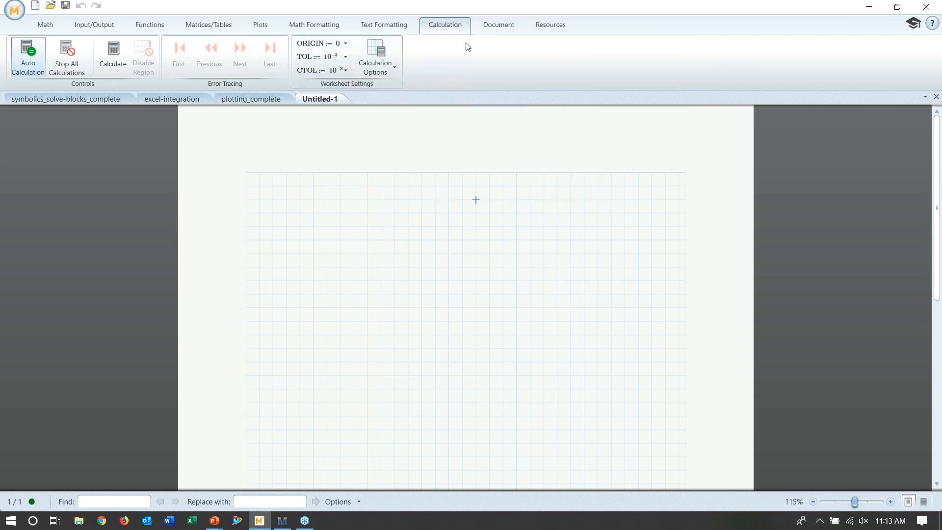
- Look through the document layout settings of the blank worksheet, including the page margins and the saved-date formats
{"action": "left_click", "coordinate": [491, 30]}
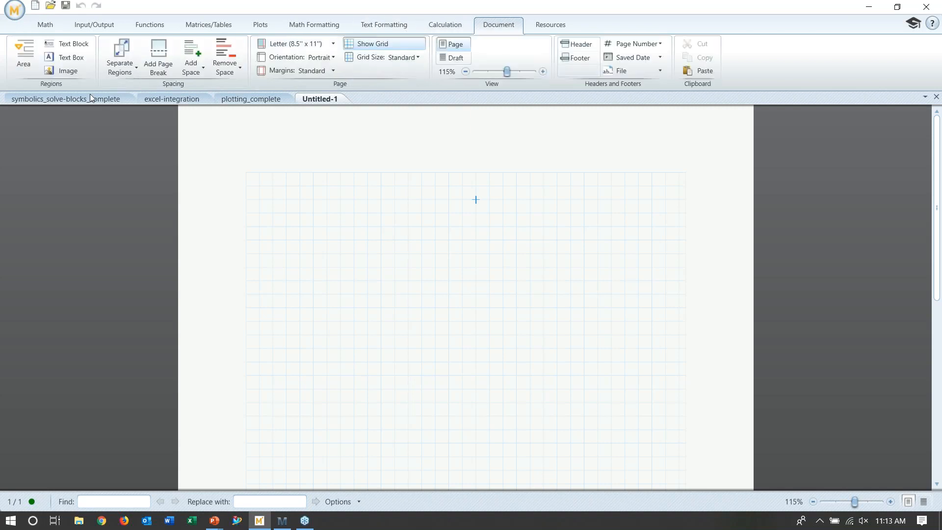
{"action": "left_click", "coordinate": [275, 71]}
{"action": "left_click", "coordinate": [275, 71]}
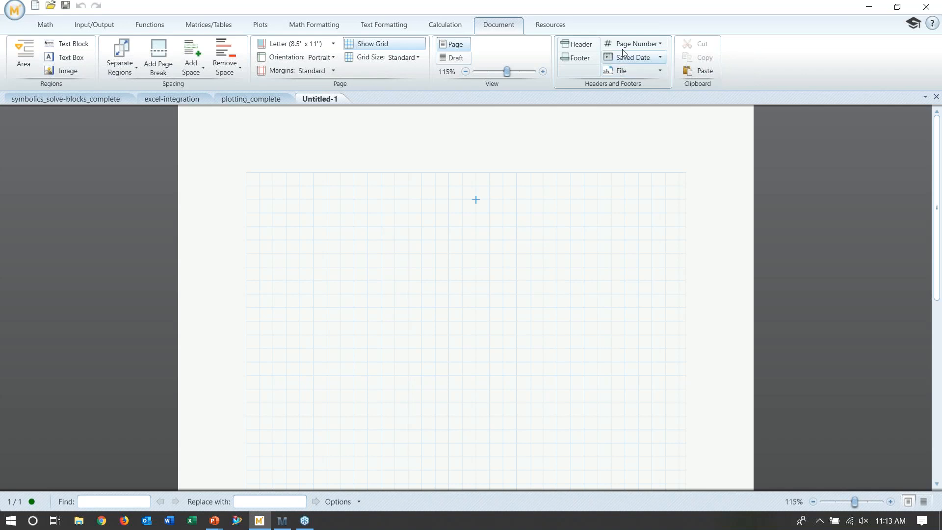
{"action": "left_click", "coordinate": [639, 58]}
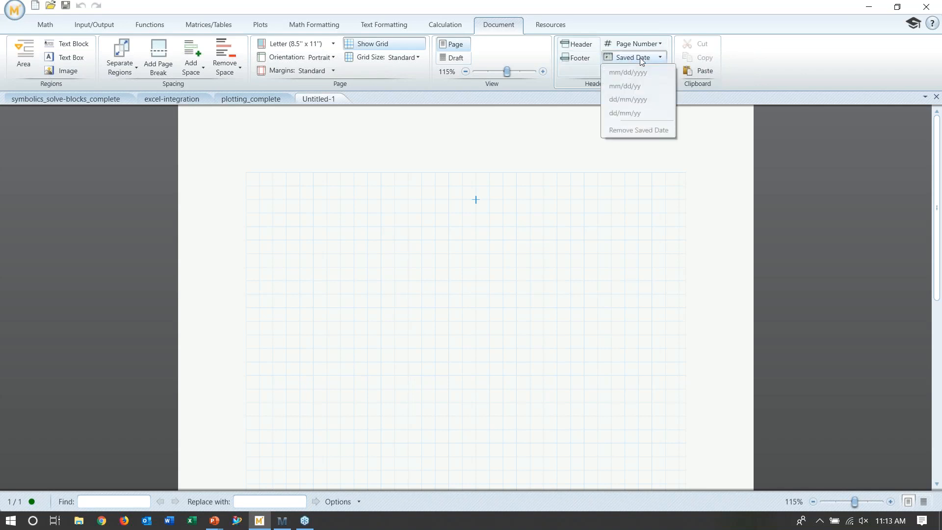
{"action": "left_click", "coordinate": [641, 59]}
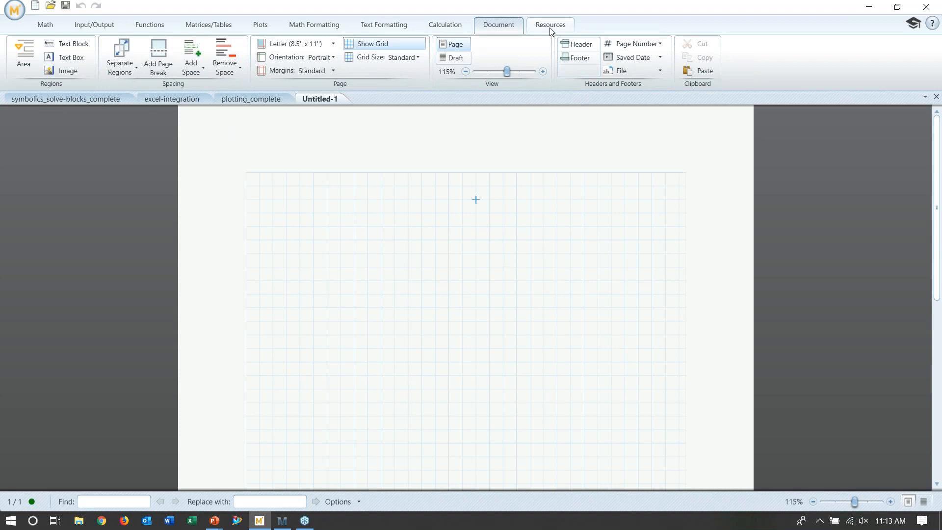
- Switch to the PowerPoint slide show and advance to the "Formatting Options – Mathcad 15" slide
{"action": "key", "text": "alt+Tab"}
{"action": "key", "text": "alt+Tab"}
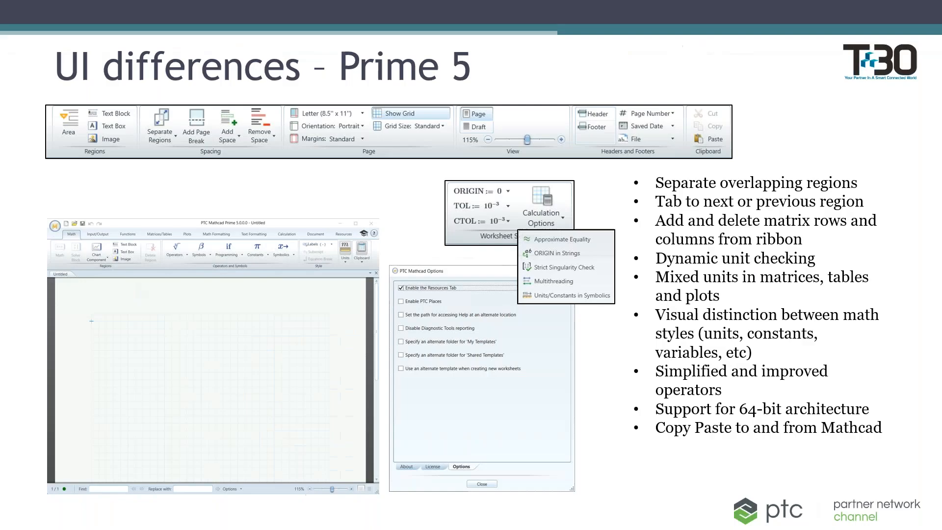
{"action": "left_click", "coordinate": [625, 202]}
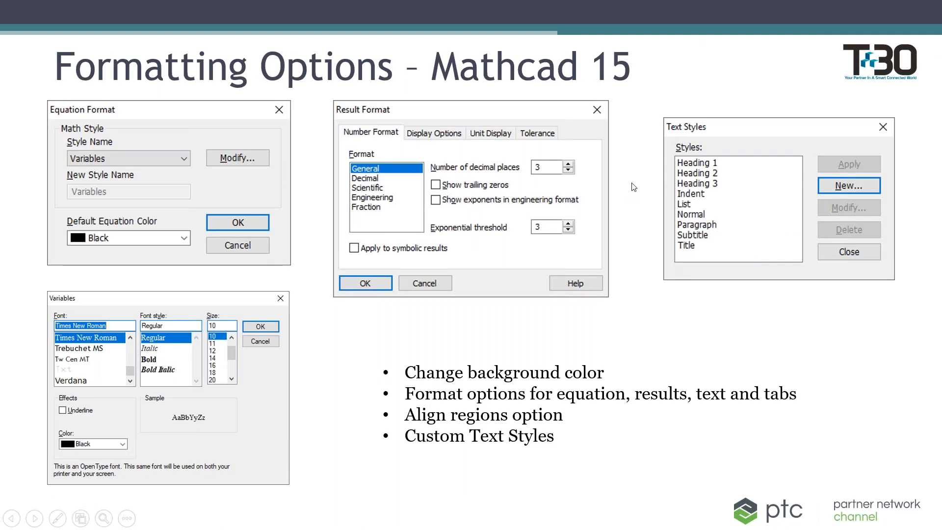
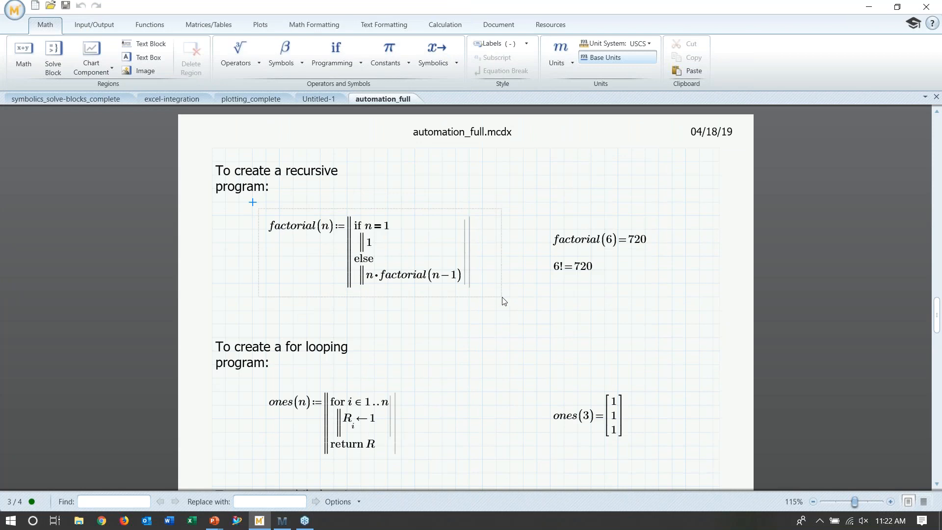
- Review the automation_full program examples down to the symbolic evaluation program, and return to the PowerPoint slide show
{"action": "left_click", "coordinate": [538, 353]}
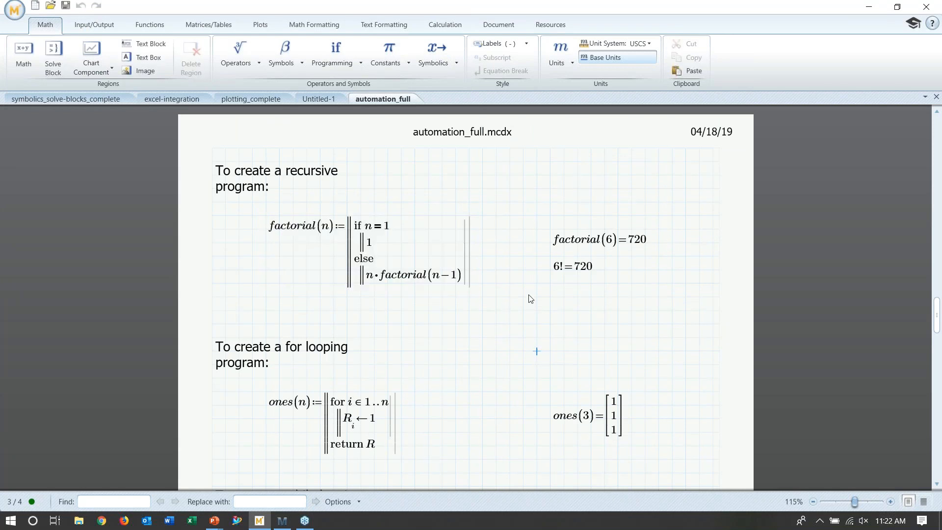
{"action": "scroll", "coordinate": [535, 319], "scroll_direction": "down", "scroll_amount": 9}
{"action": "scroll", "coordinate": [526, 331], "scroll_direction": "down", "scroll_amount": 10}
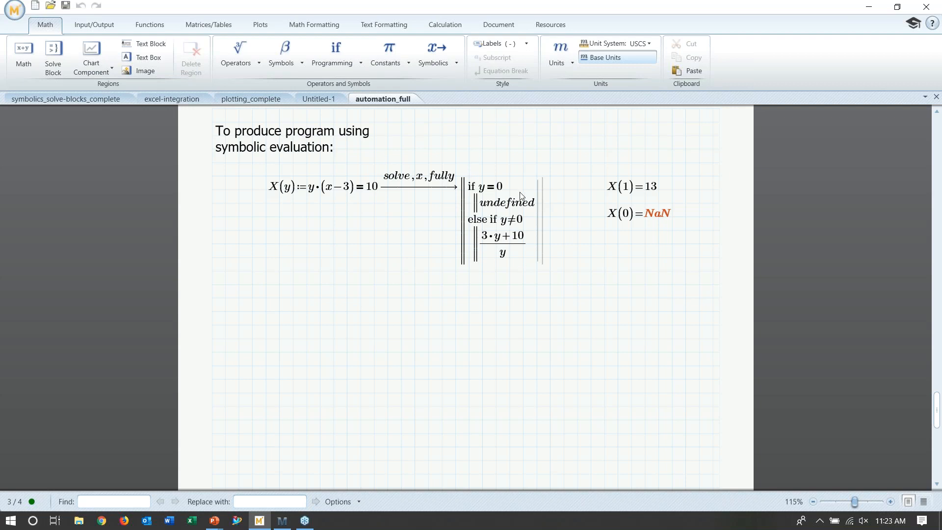
{"action": "key", "text": "alt+Tab"}
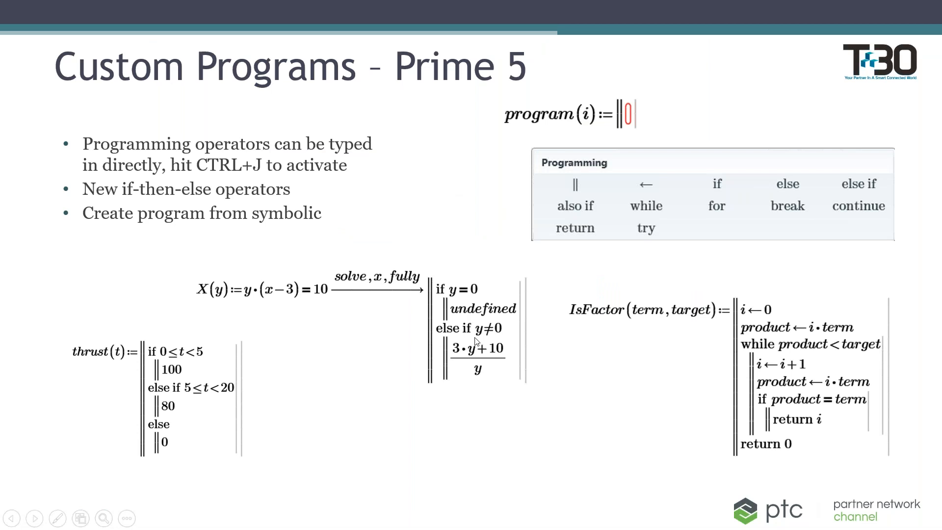
- Advance to the "Convert Worksheet from 15 to Prime 5 format" slide, and close Mathcad 15 without saving Shear Animation_WE1_spelling.xmcd
{"action": "left_click", "coordinate": [421, 238]}
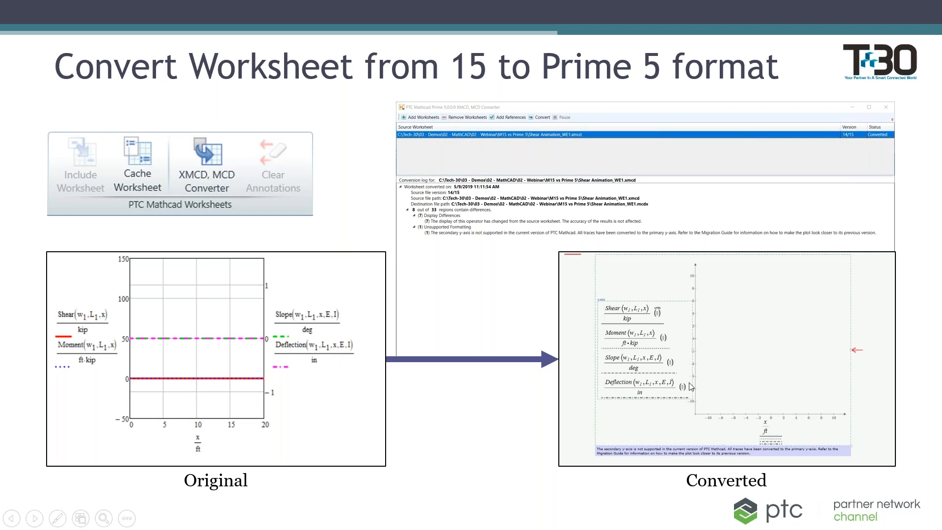
{"action": "key", "text": "alt+Tab"}
{"action": "key", "text": "Tab"}
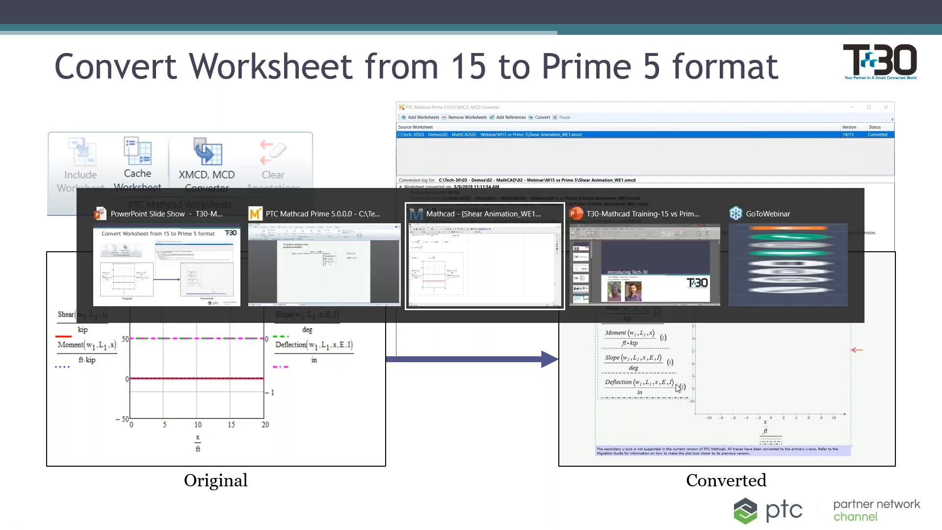
{"action": "left_click", "coordinate": [550, 302]}
{"action": "left_click", "coordinate": [664, 212]}
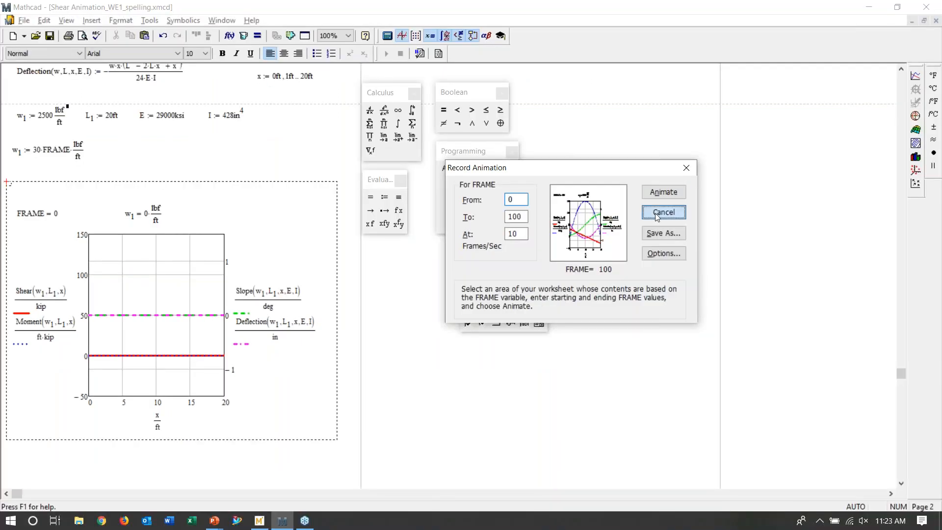
{"action": "left_click", "coordinate": [927, 7]}
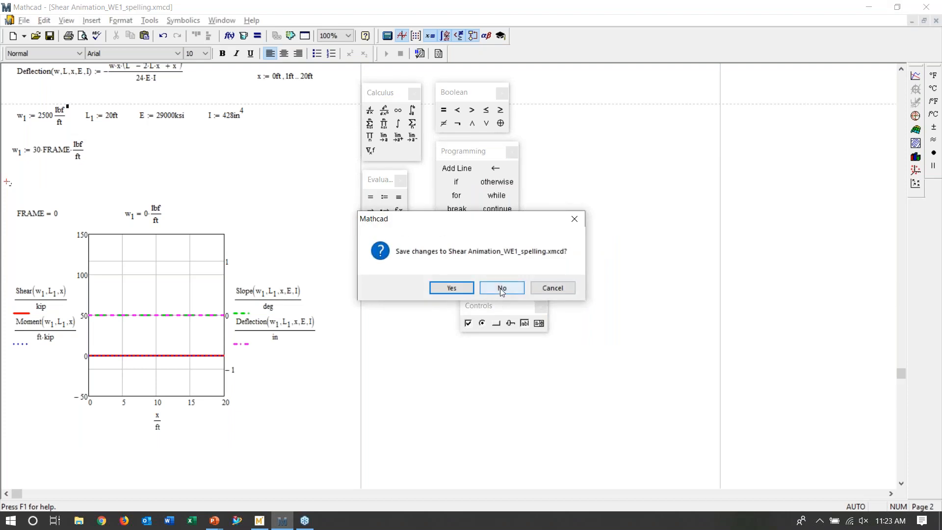
{"action": "left_click", "coordinate": [502, 288]}
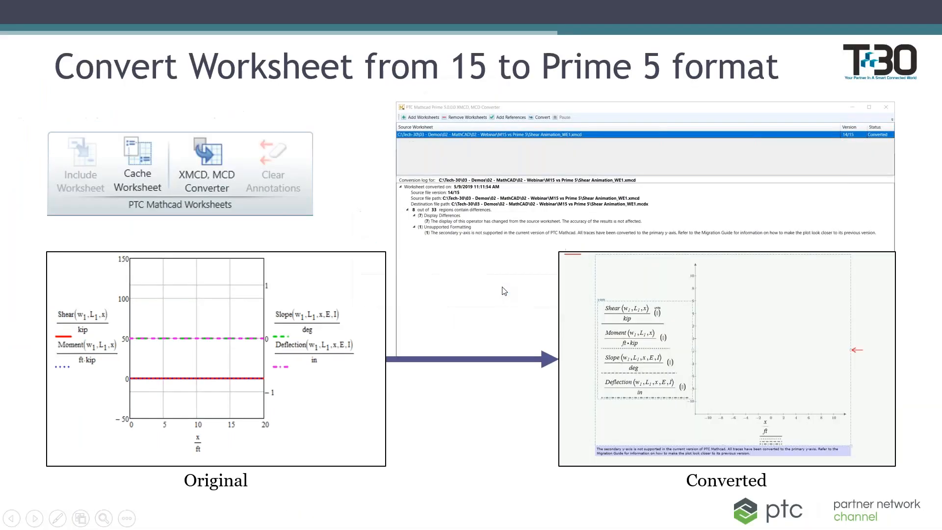
- Switch to PTC Mathcad Prime and add Shear Animation_WE1.xmcd from the M15 vs Prime 5 folder to the XMCD, MCD Converter
{"action": "key", "text": "alt+Tab"}
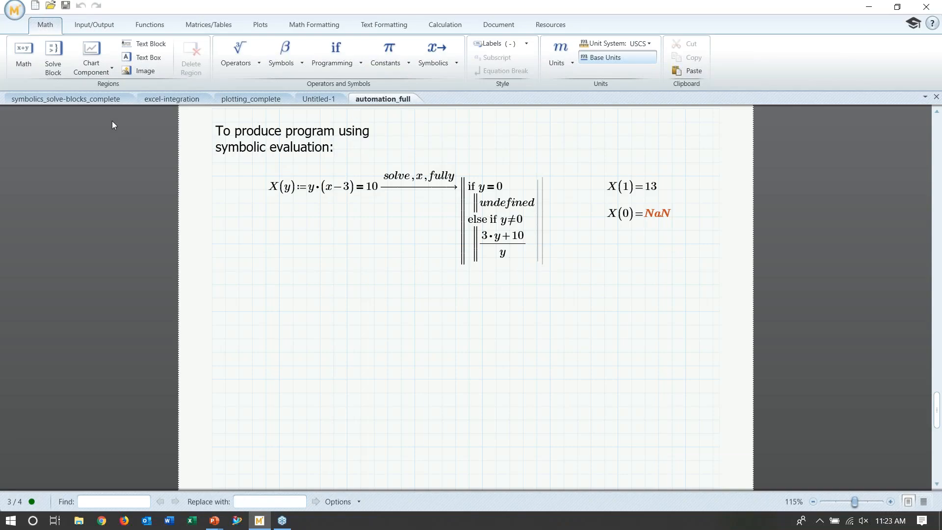
{"action": "left_click", "coordinate": [323, 99]}
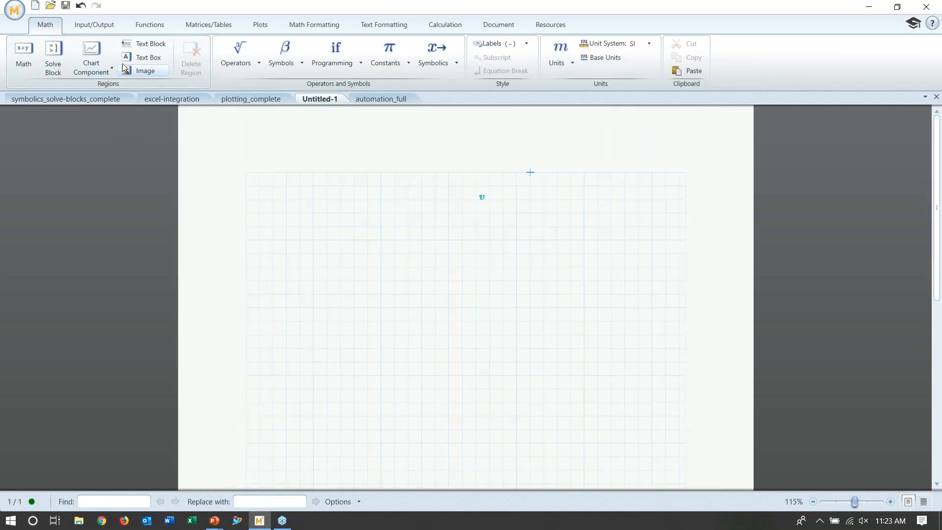
{"action": "left_click", "coordinate": [109, 27]}
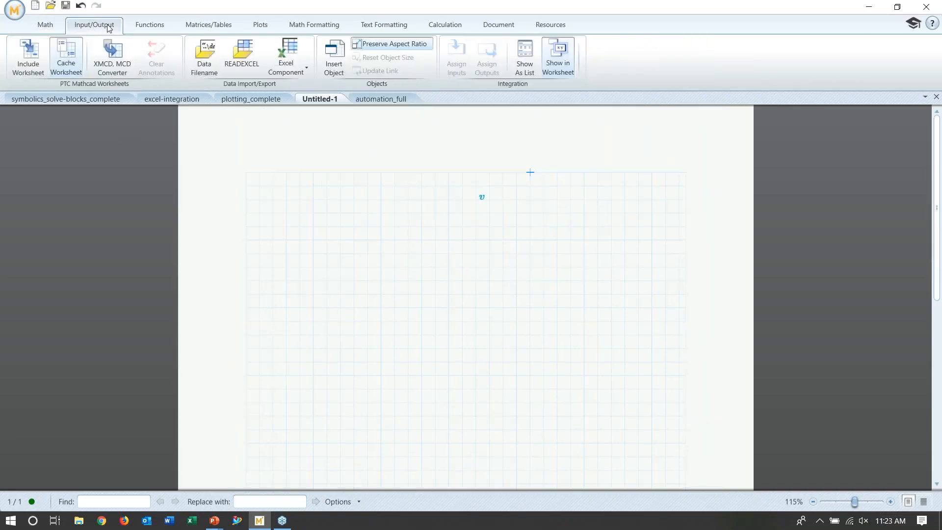
{"action": "left_click", "coordinate": [119, 52]}
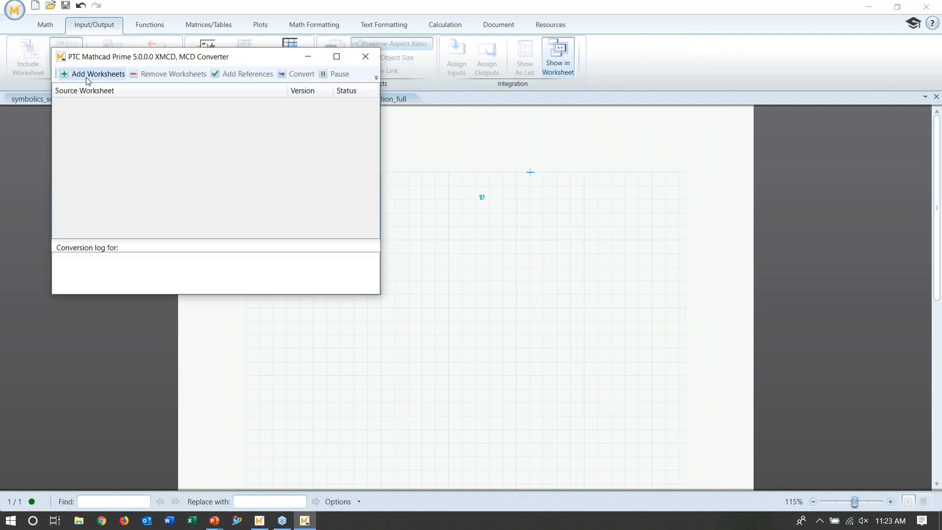
{"action": "left_click", "coordinate": [88, 74]}
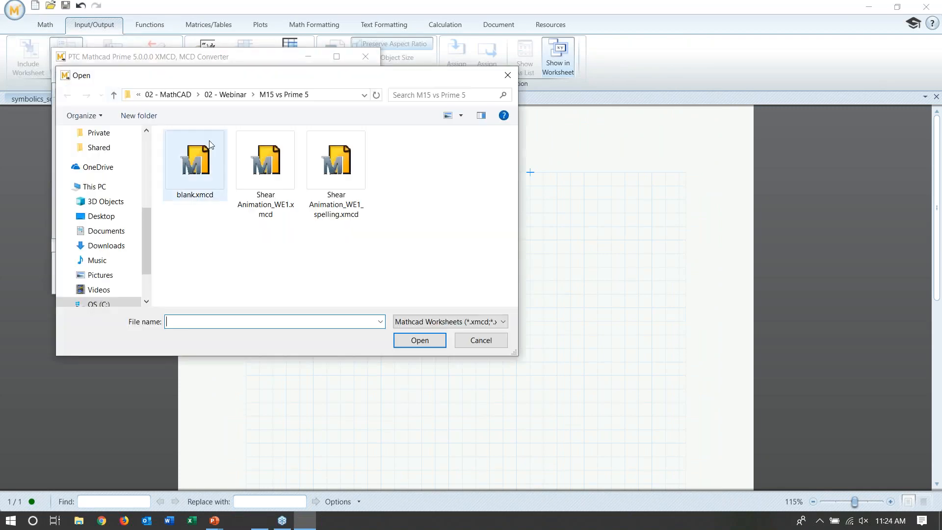
{"action": "left_click", "coordinate": [276, 179]}
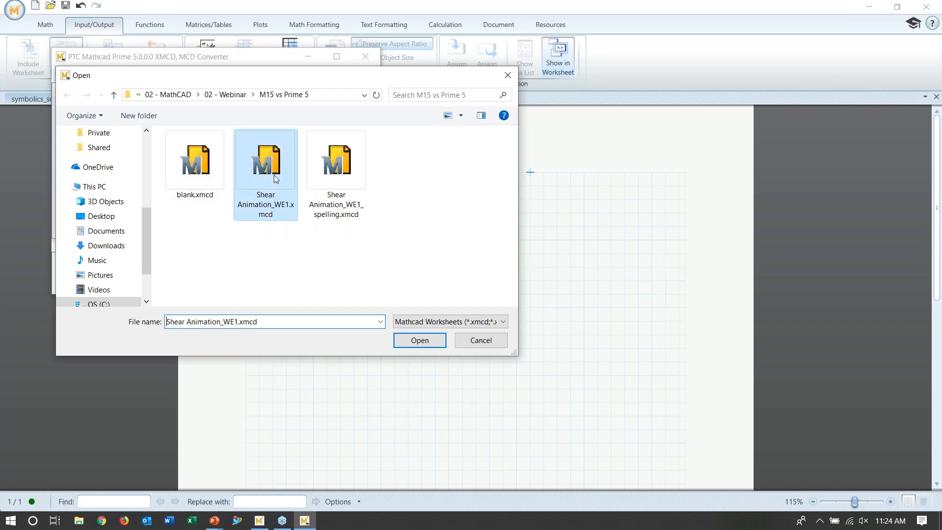
{"action": "left_click", "coordinate": [419, 340]}
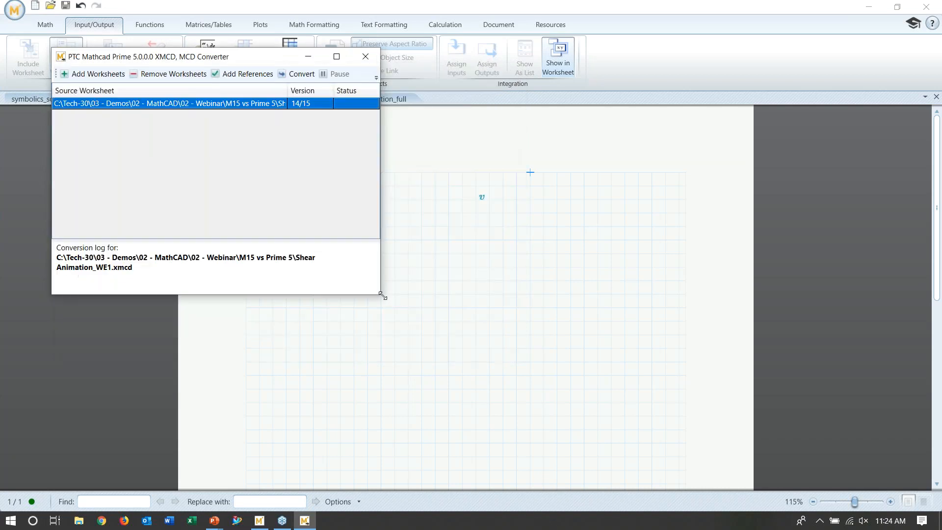
- Convert the Shear Animation_WE1.xmcd worksheet, overwriting the existing Prime file, and enlarge the converter window and its conversion log
{"action": "left_click_drag", "start_coordinate": [381, 296], "coordinate": [675, 456]}
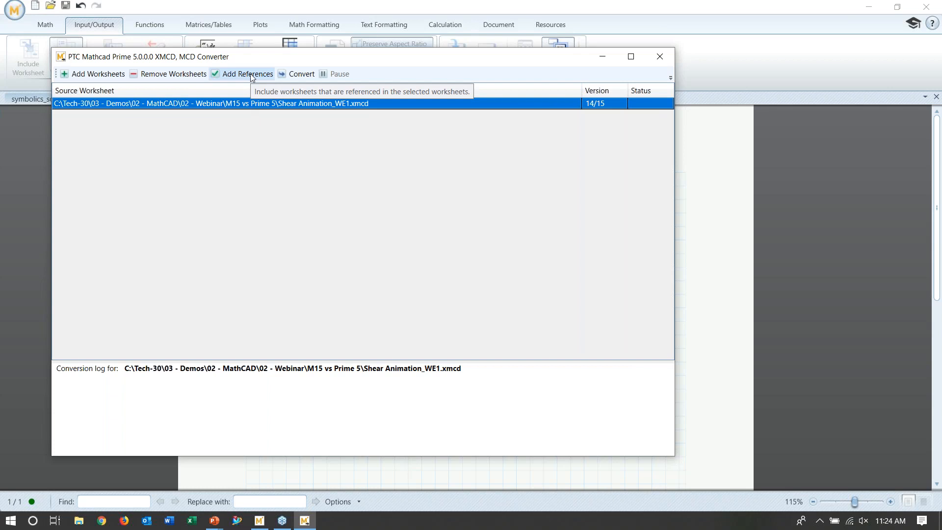
{"action": "left_click", "coordinate": [295, 75]}
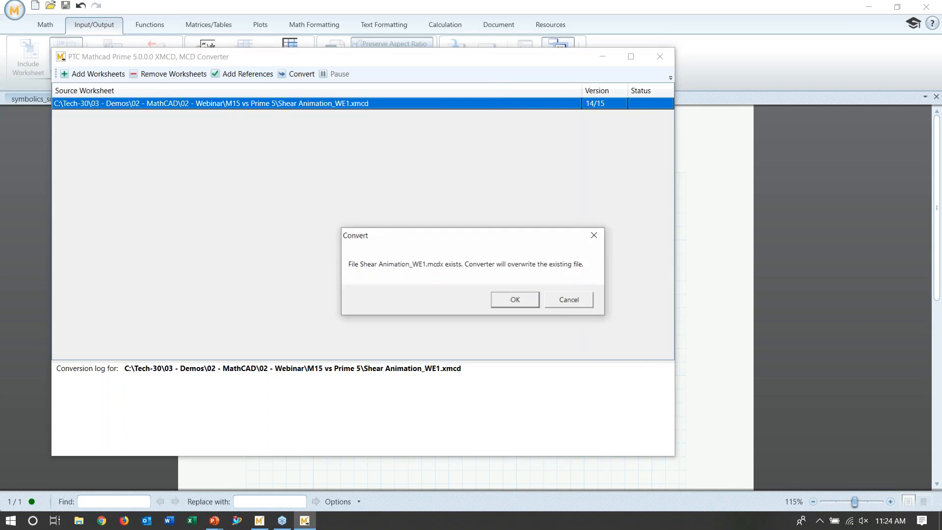
{"action": "left_click", "coordinate": [513, 300]}
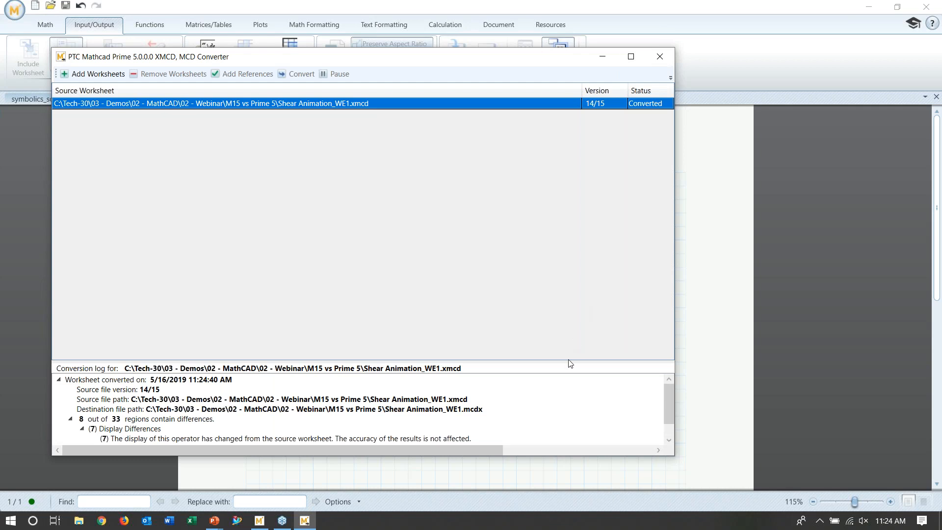
{"action": "left_click_drag", "start_coordinate": [569, 359], "coordinate": [515, 202]}
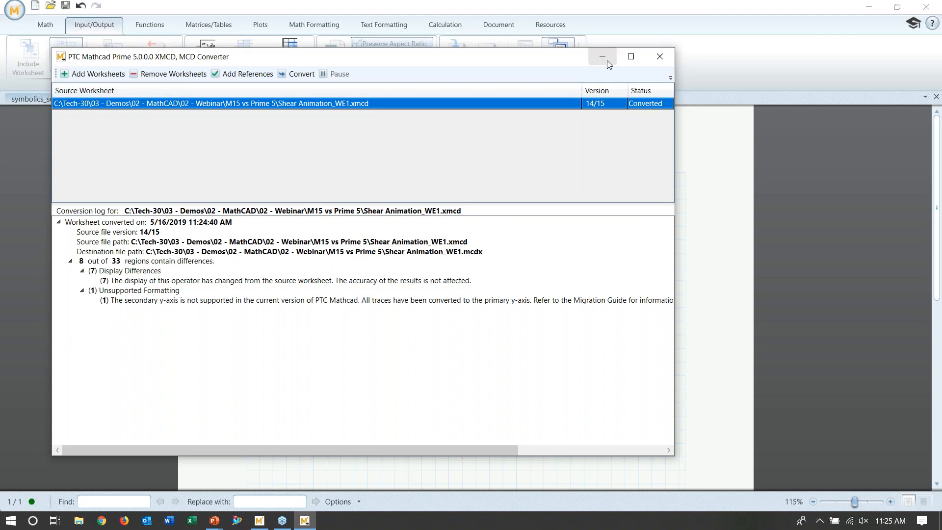
- Close the converter and open the converted Shear Animation_WE1 worksheet from the M15 vs Prime 5 folder
{"action": "left_click", "coordinate": [659, 57]}
{"action": "left_click", "coordinate": [50, 5]}
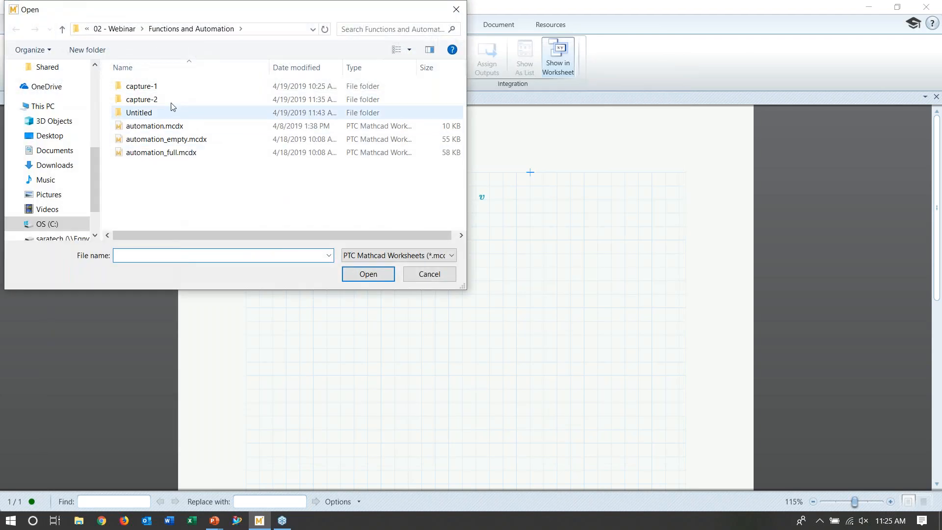
{"action": "left_click", "coordinate": [115, 30]}
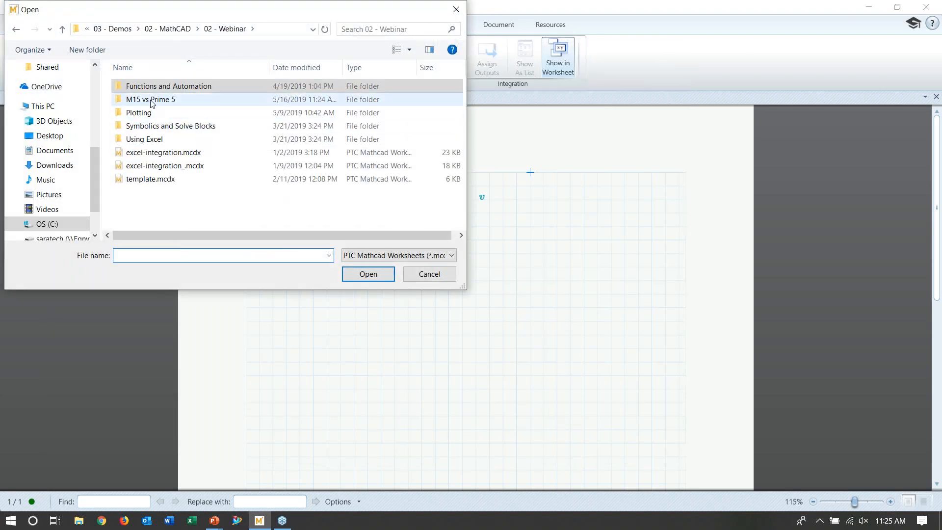
{"action": "double_click", "coordinate": [173, 102]}
{"action": "left_click", "coordinate": [166, 126]}
{"action": "double_click", "coordinate": [166, 126]}
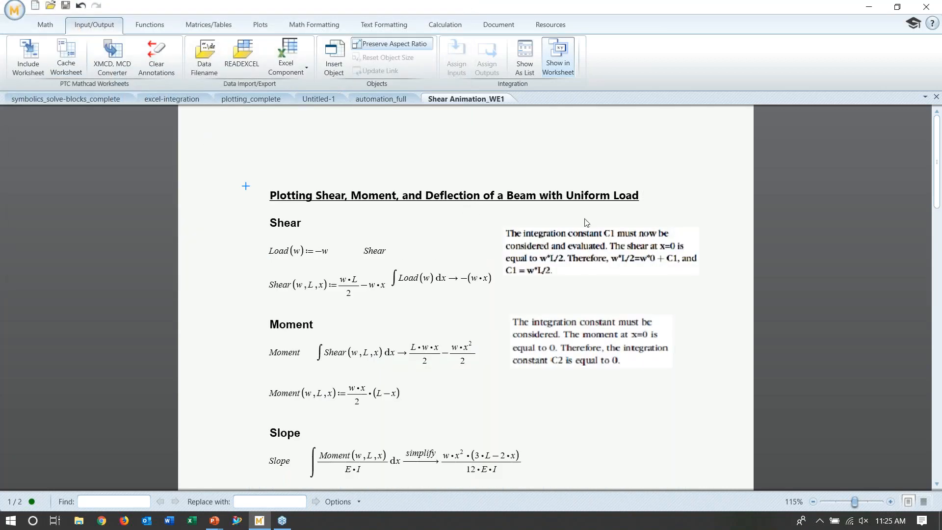
- Examine the converter's annotations on the Slope definitions across both pages of the converted worksheet
{"action": "scroll", "coordinate": [587, 227], "scroll_direction": "down", "scroll_amount": 3}
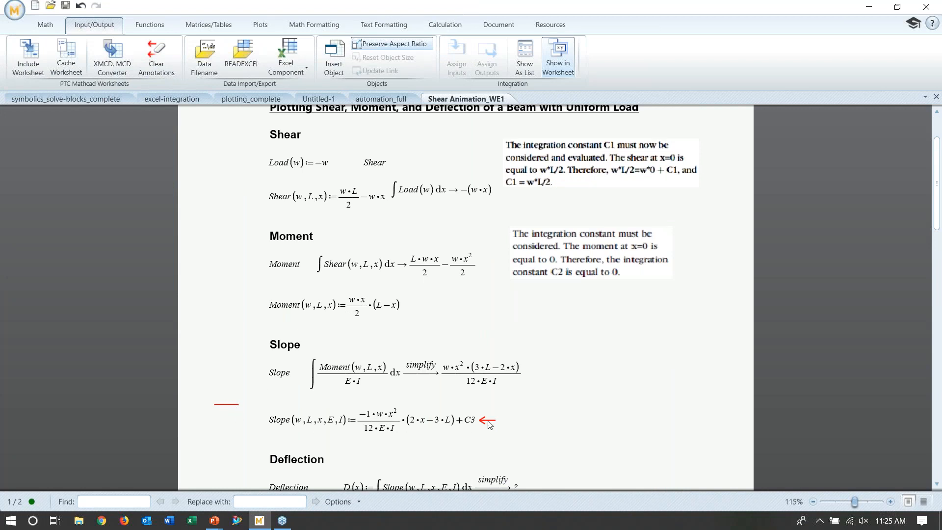
{"action": "left_click", "coordinate": [463, 423]}
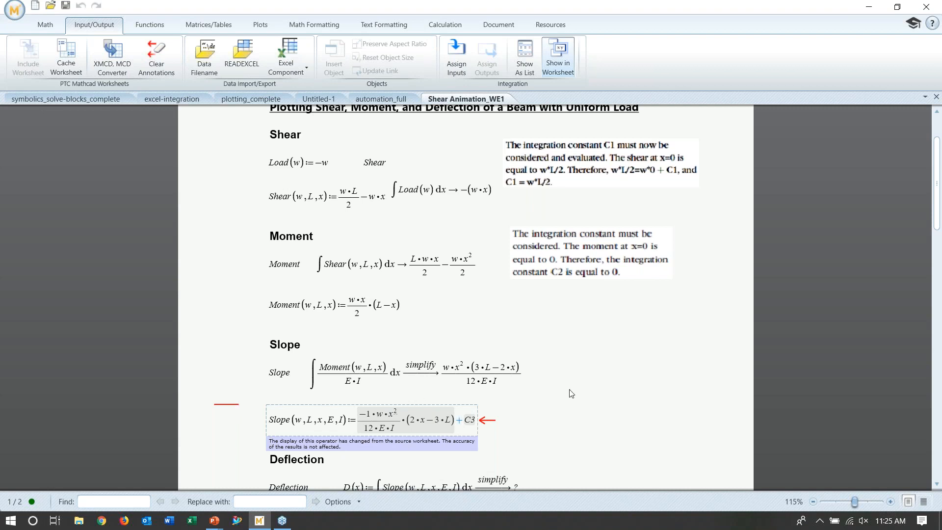
{"action": "scroll", "coordinate": [574, 392], "scroll_direction": "down", "scroll_amount": 2}
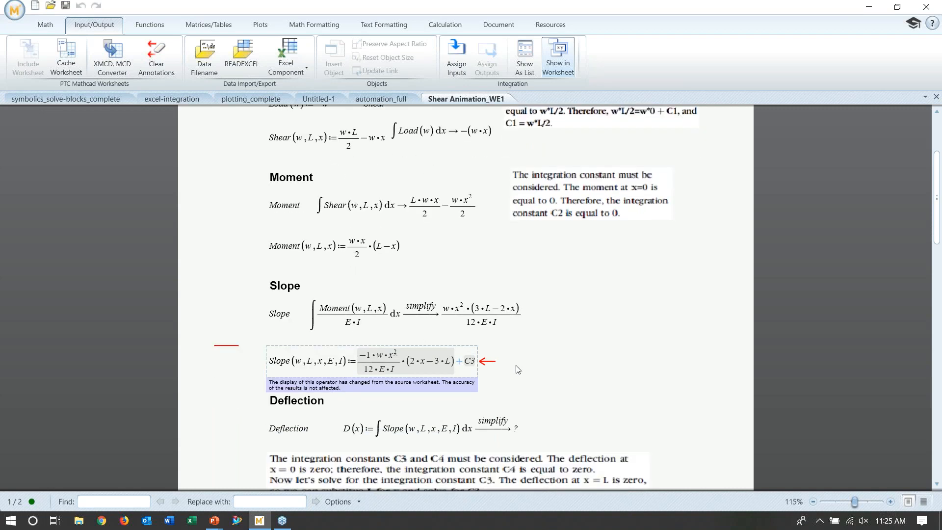
{"action": "scroll", "coordinate": [517, 369], "scroll_direction": "down", "scroll_amount": 1}
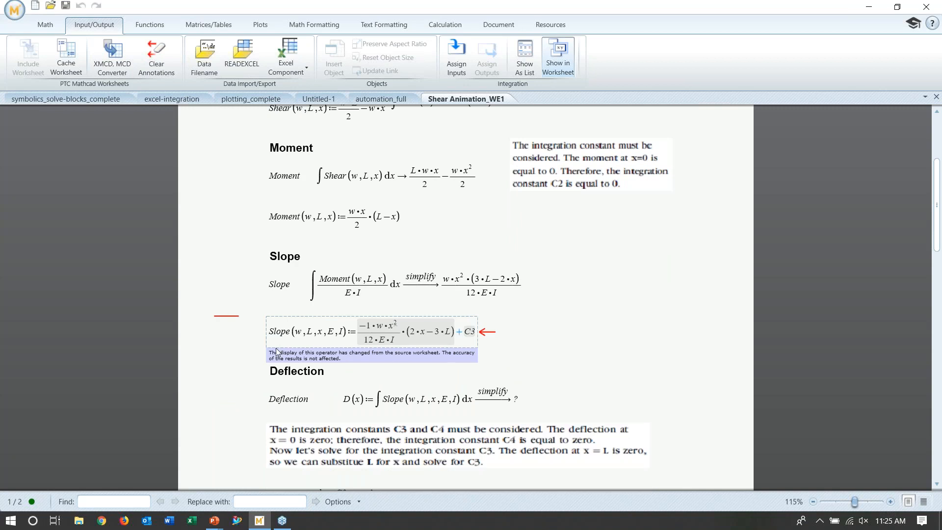
{"action": "left_click", "coordinate": [517, 315]}
{"action": "scroll", "coordinate": [447, 332], "scroll_direction": "down", "scroll_amount": 3}
{"action": "scroll", "coordinate": [449, 330], "scroll_direction": "down", "scroll_amount": 4}
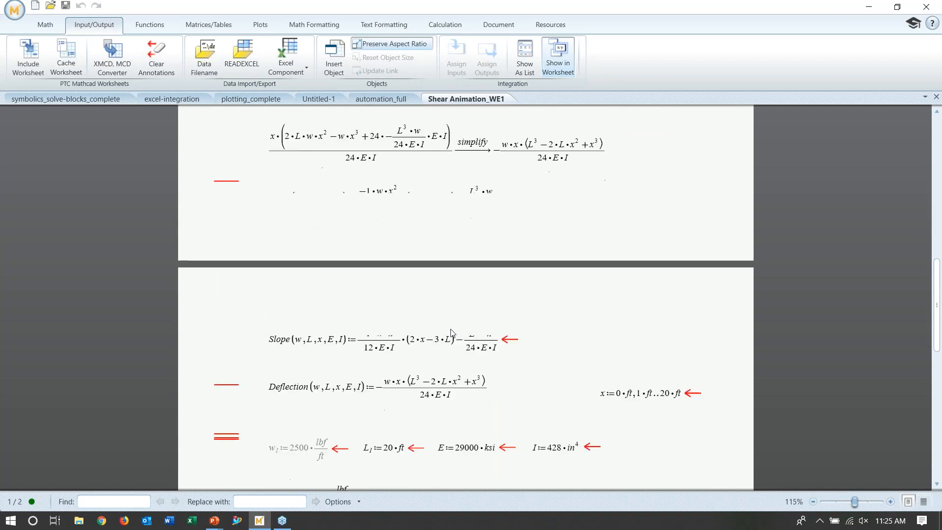
{"action": "left_click", "coordinate": [473, 340]}
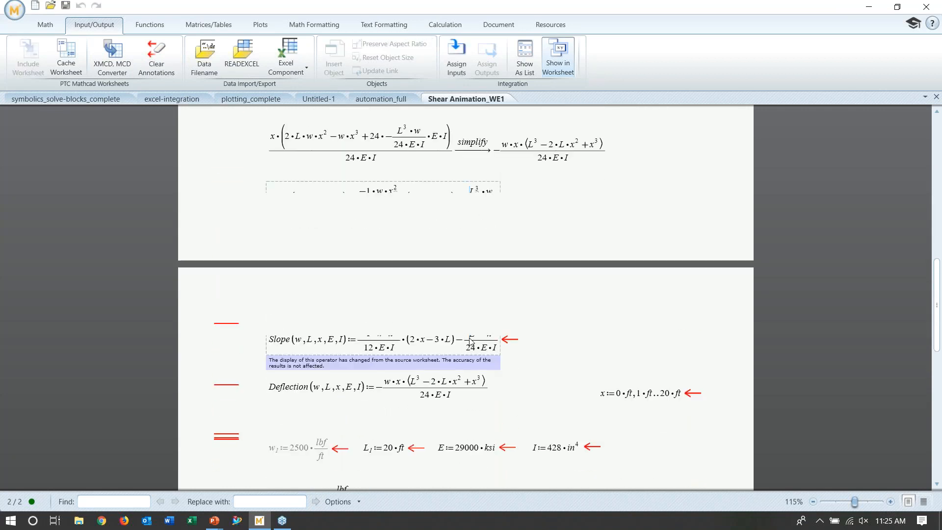